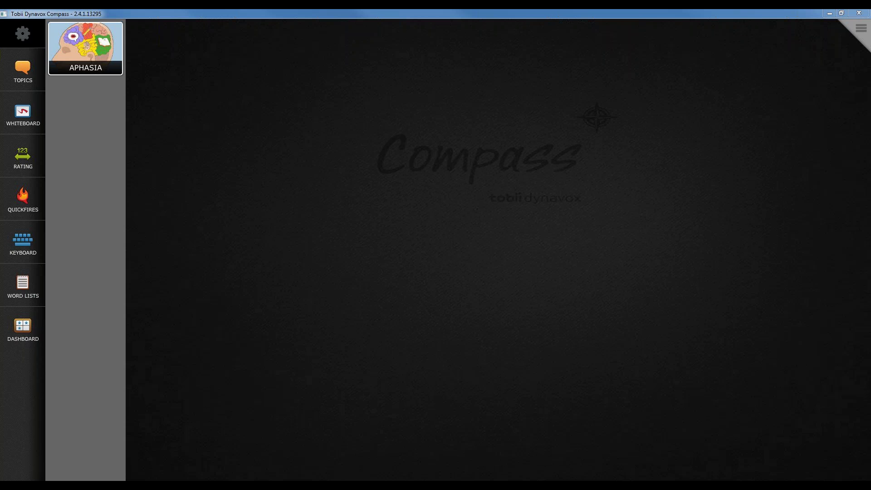
Open the Word Lists folder in the Vocabulary settings and switch it to managing mode.
left_click(20, 37)
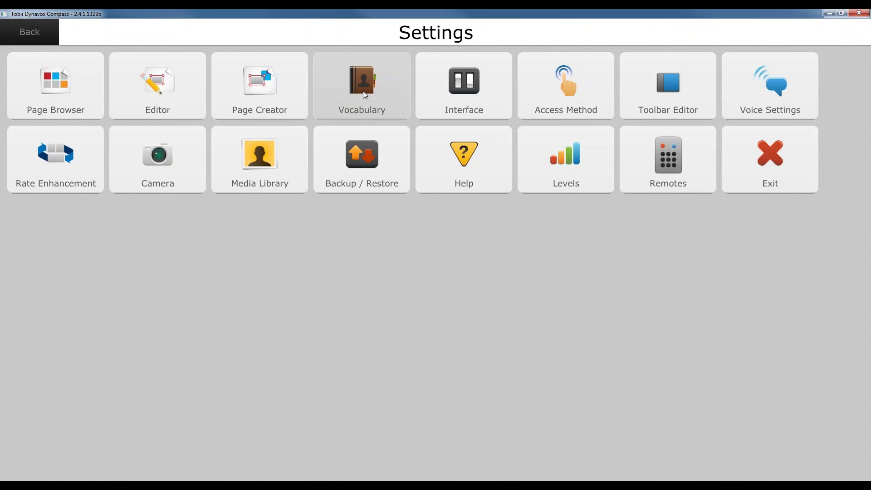
left_click(365, 94)
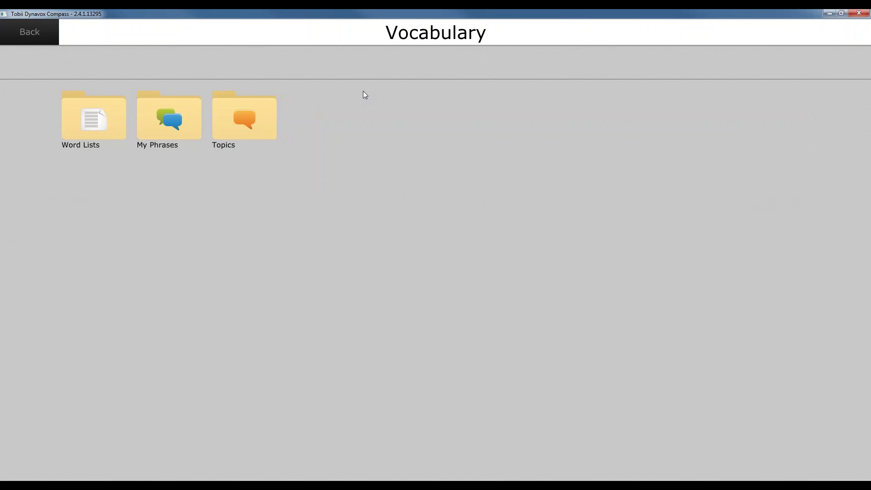
left_click(103, 123)
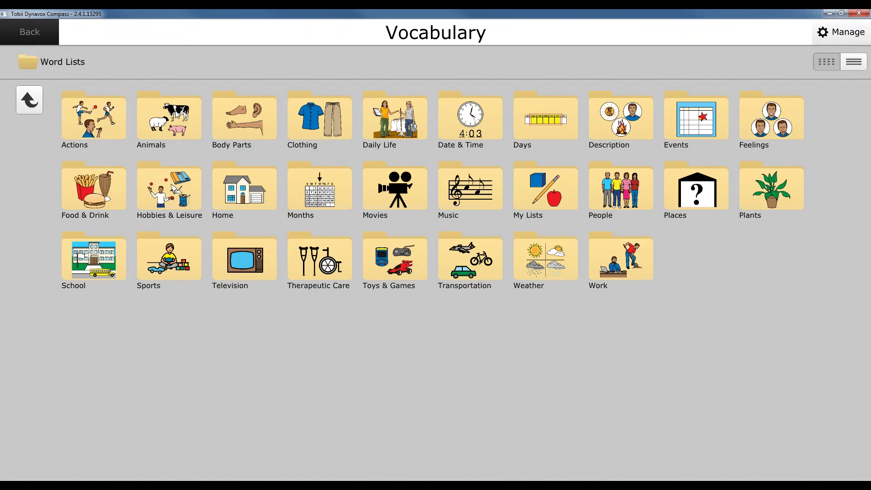
left_click(833, 36)
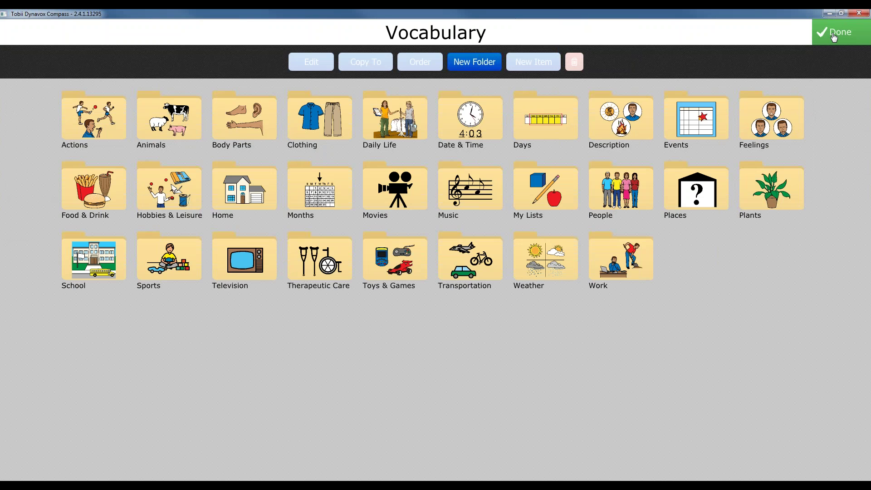
Create a Word Lists folder labelled Finance with the green-money "finances" calculator and chart symbol, and finish managing.
left_click(467, 65)
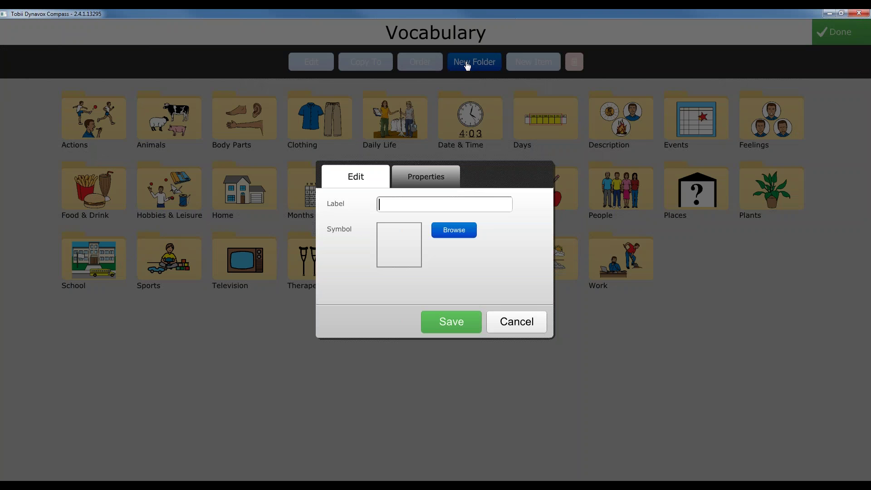
type("Fin")
key("BackSpace")
type("nance")
left_click(448, 232)
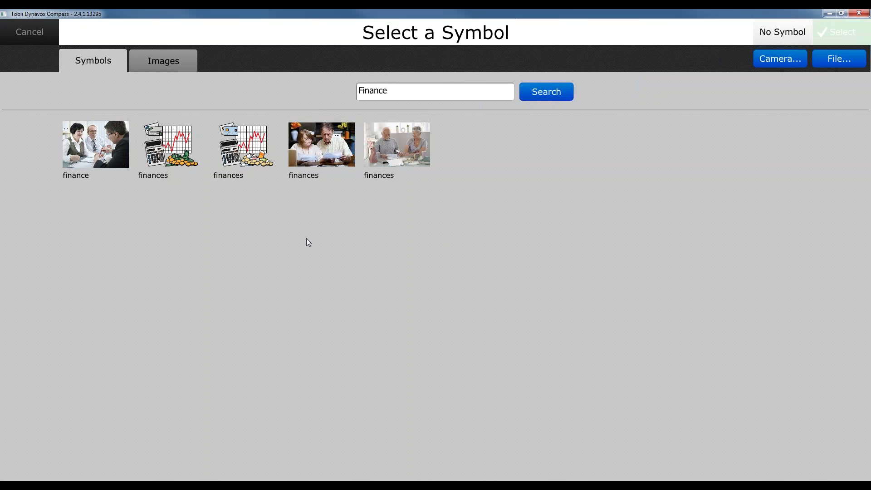
left_click(183, 148)
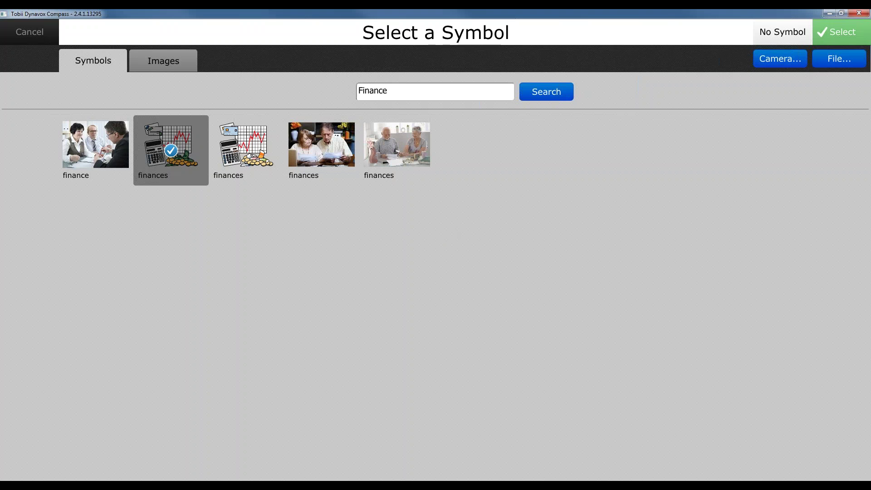
left_click(828, 36)
left_click(448, 321)
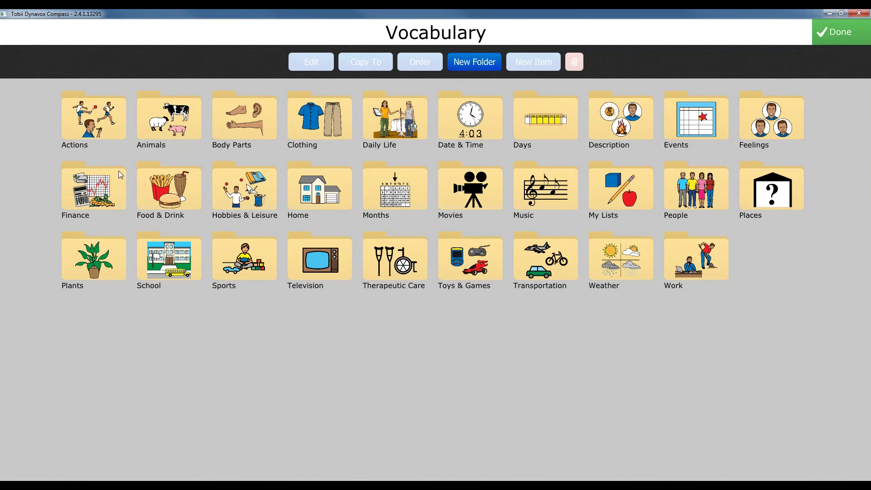
left_click(838, 37)
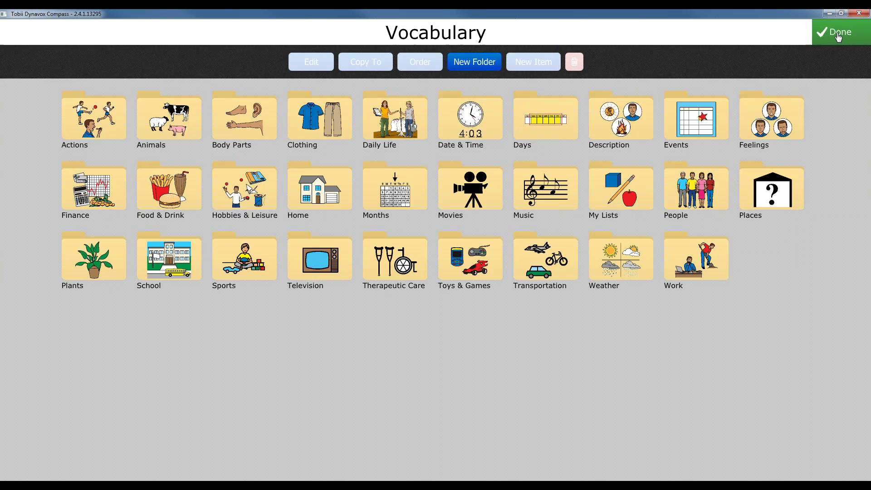
Compare the contents of the new Finance folder with those of the Actions folder.
left_click(95, 189)
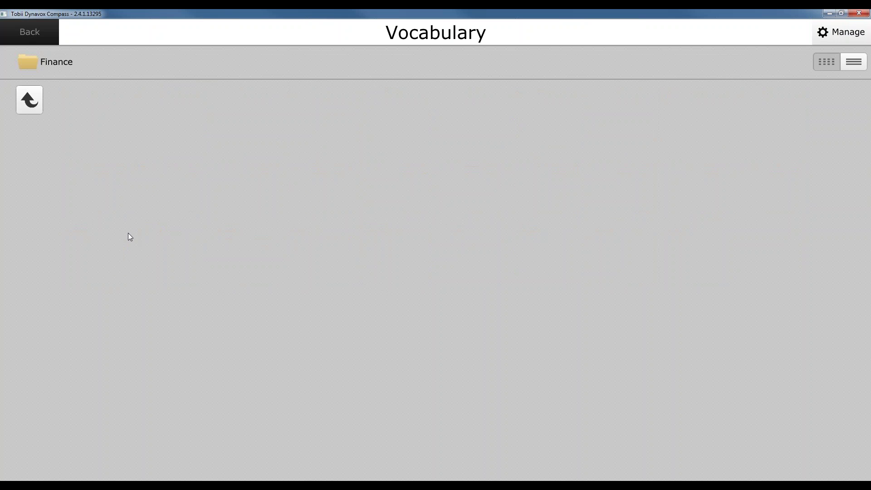
left_click(40, 106)
left_click(93, 122)
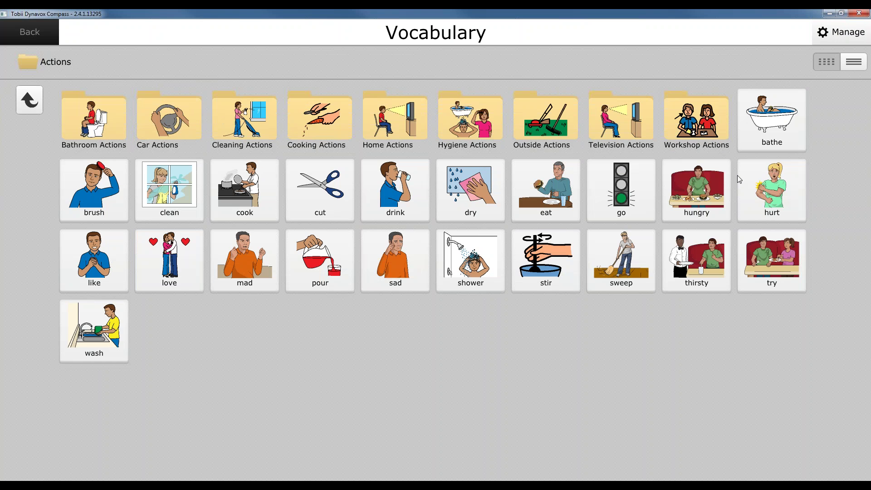
left_click(29, 100)
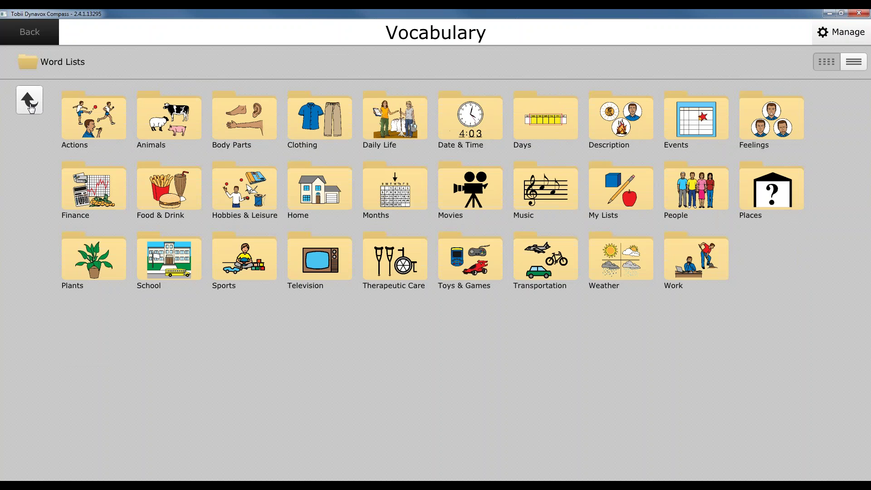
In the Finance folder, add a new item labelled Banks with the "bank" symbol of a customer at a teller's counter.
left_click(103, 191)
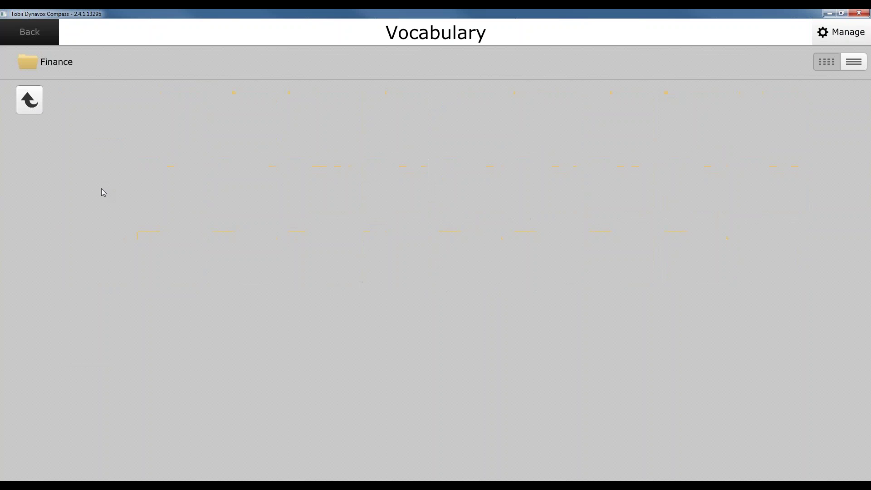
left_click(833, 37)
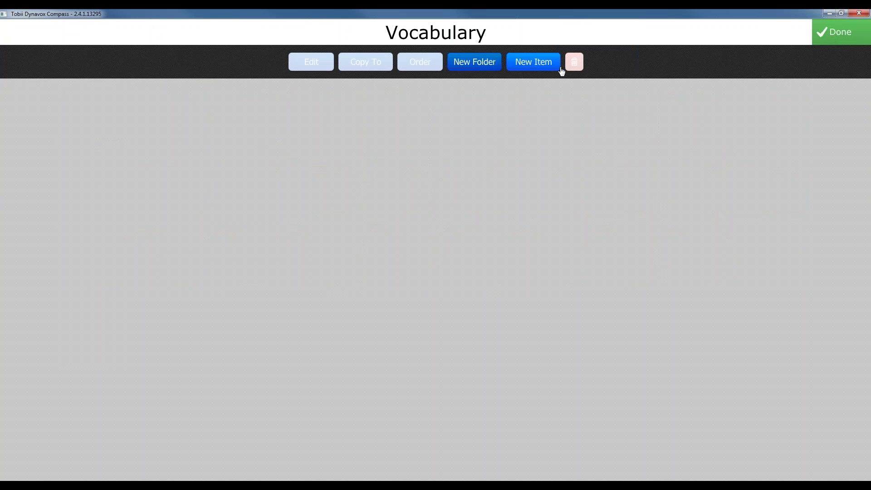
left_click(535, 68)
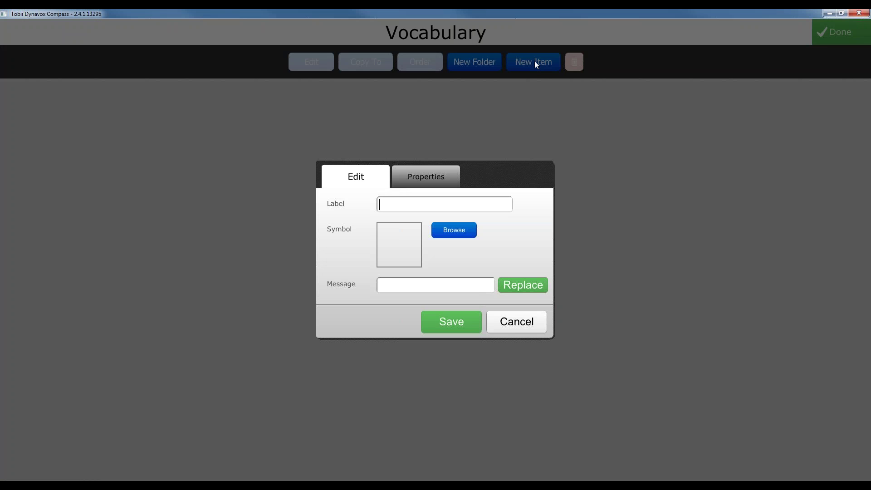
type("Banks")
left_click(462, 232)
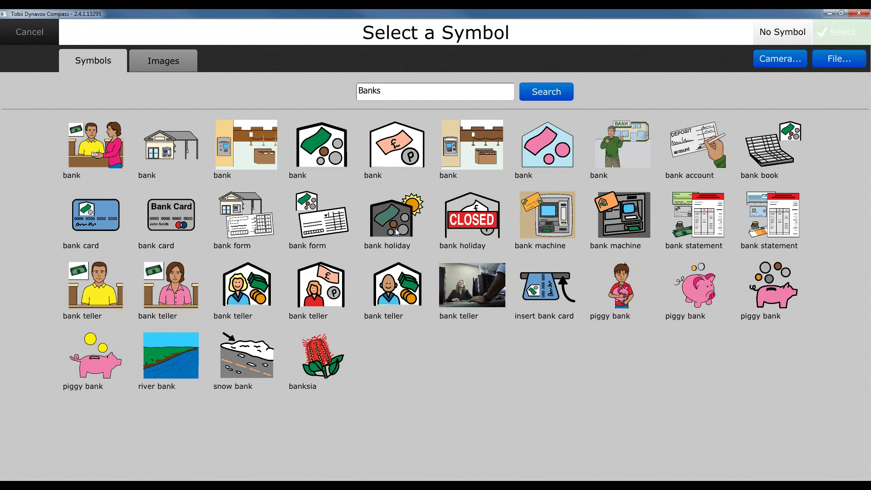
left_click(118, 161)
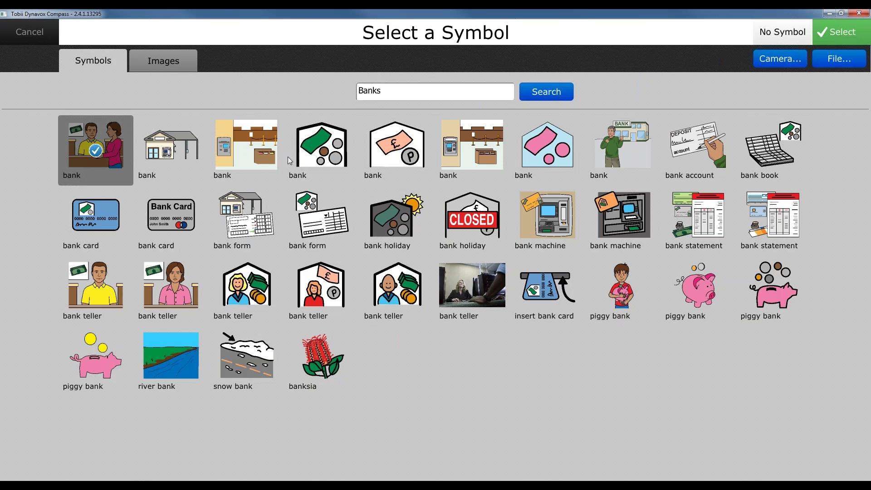
left_click(832, 35)
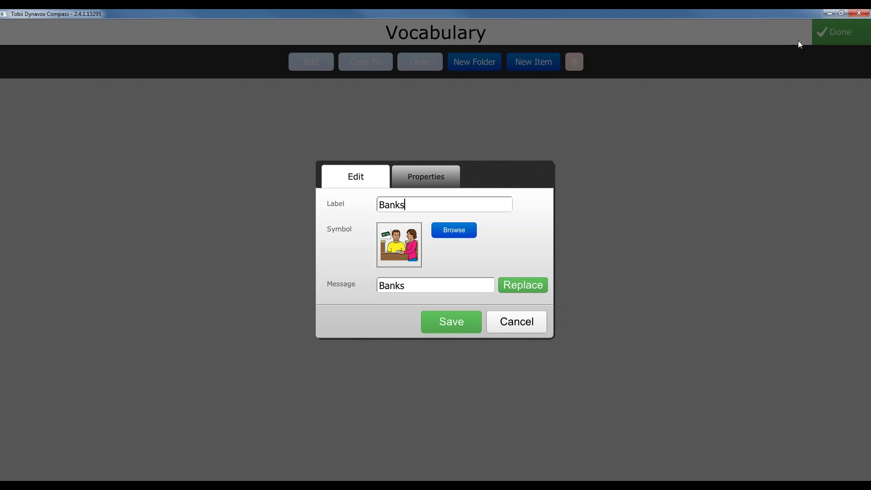
left_click(452, 326)
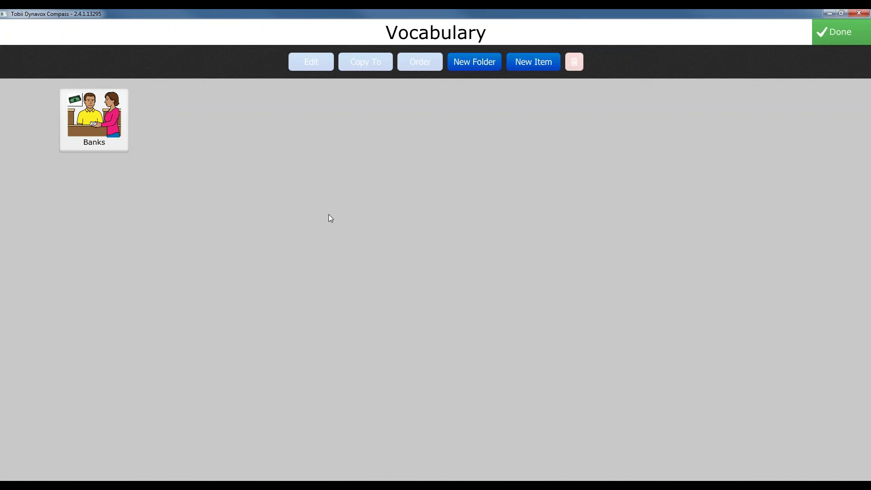
Add a second Finance item labelled Stocks with the "stock" symbol showing a chart, certificate and money.
left_click(548, 58)
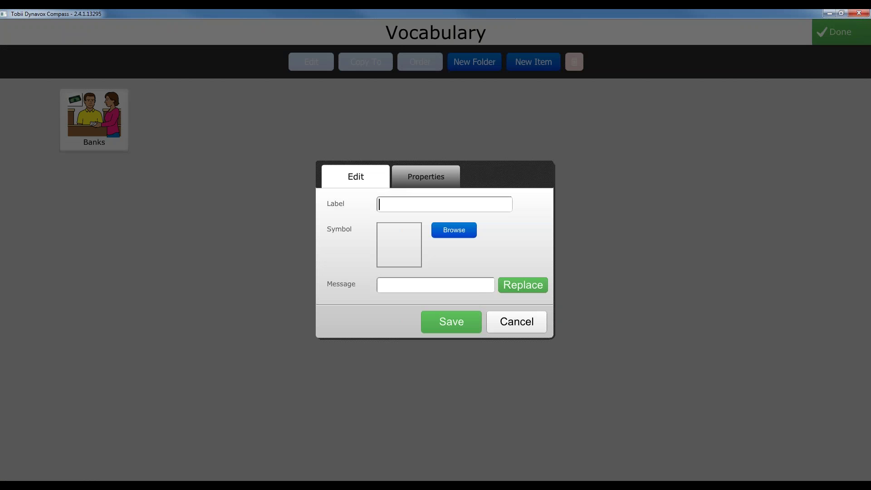
type("Stocks")
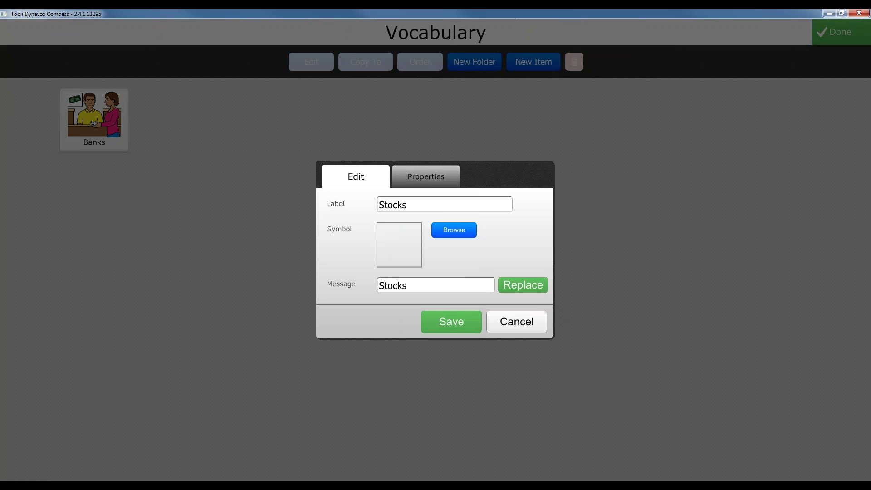
left_click(449, 234)
left_click(92, 144)
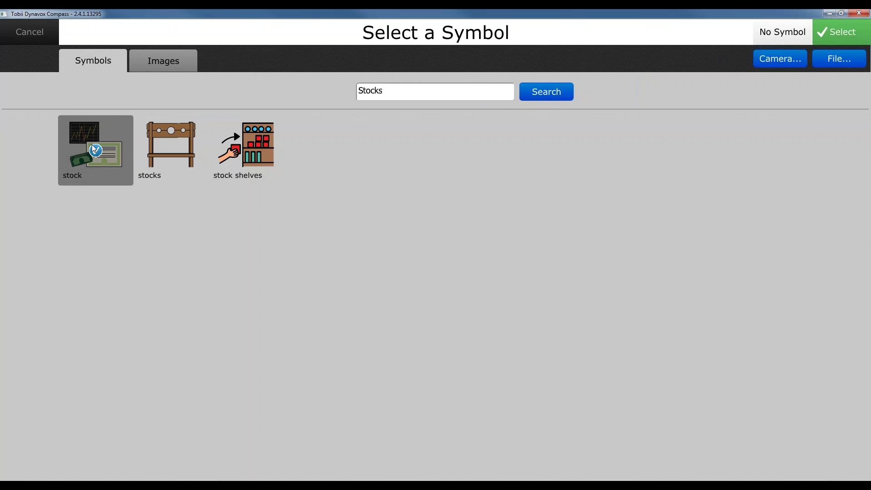
left_click(840, 32)
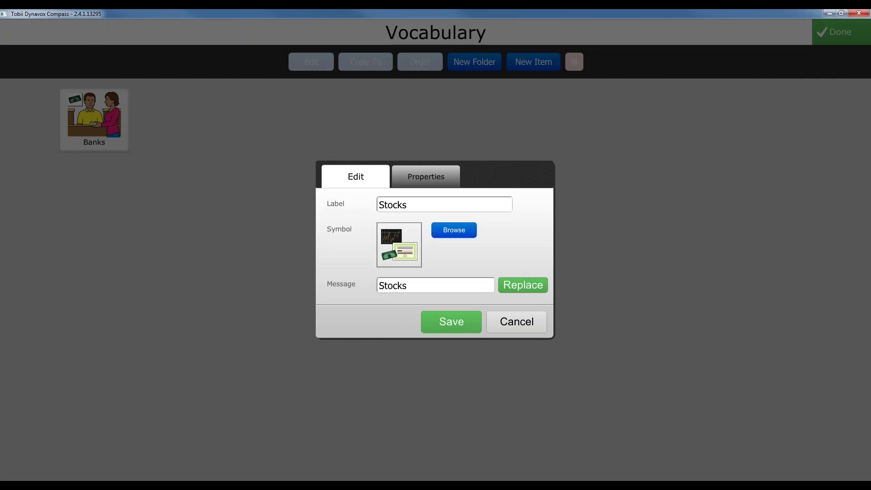
left_click(456, 322)
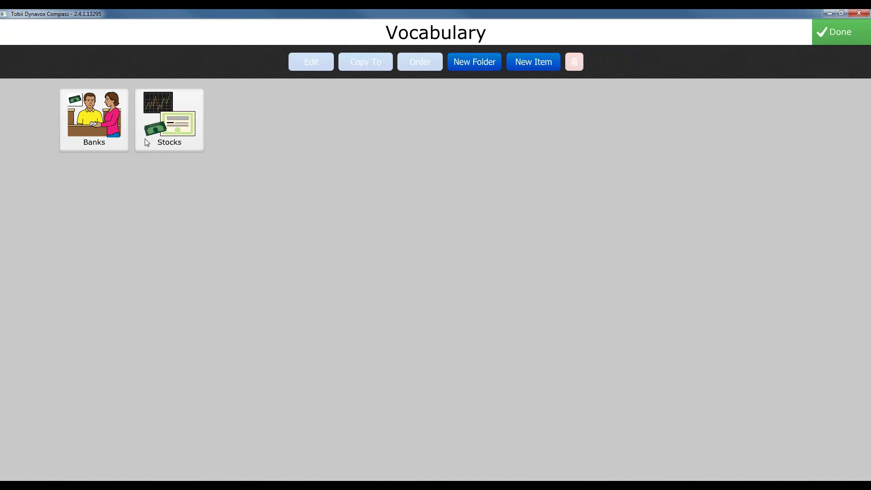
Try to create a subfolder labelled Banks with the bank building symbol inside the Finance folder.
left_click(476, 66)
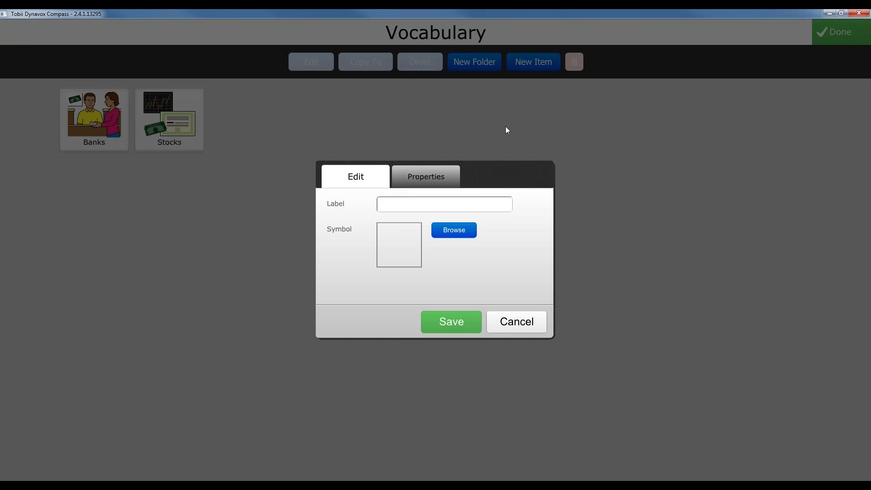
type("Banks")
left_click(467, 230)
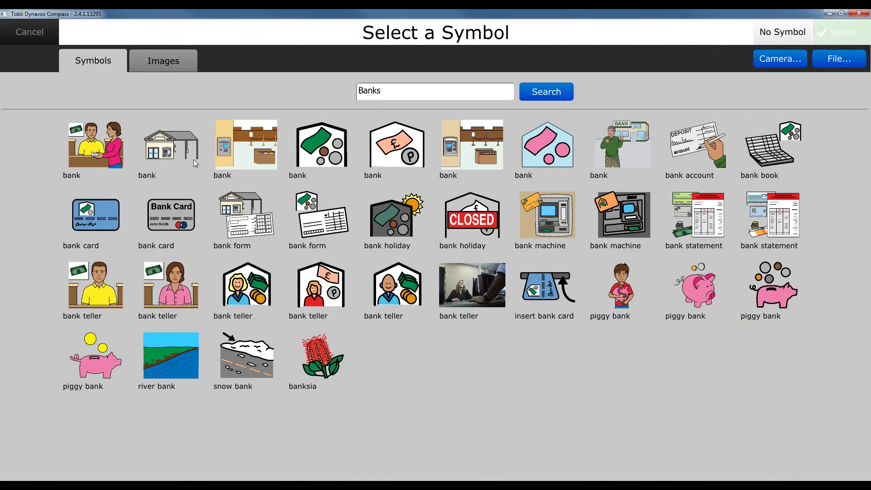
left_click(170, 146)
left_click(839, 32)
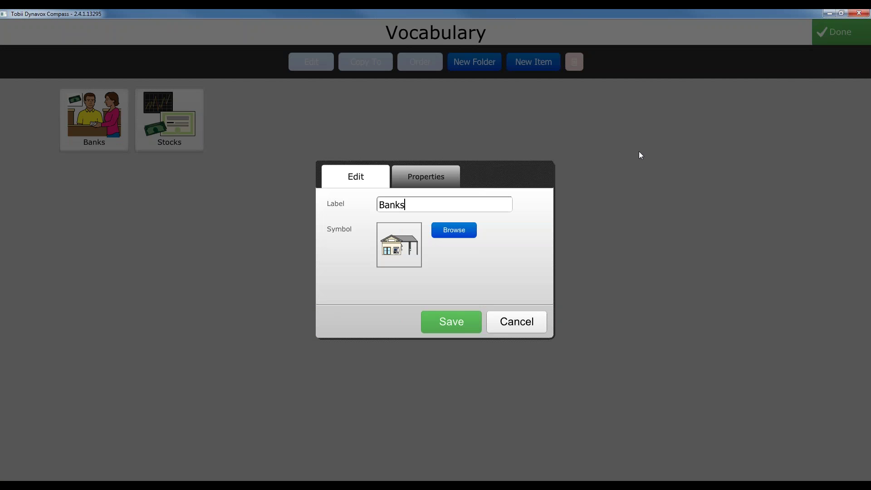
left_click(453, 319)
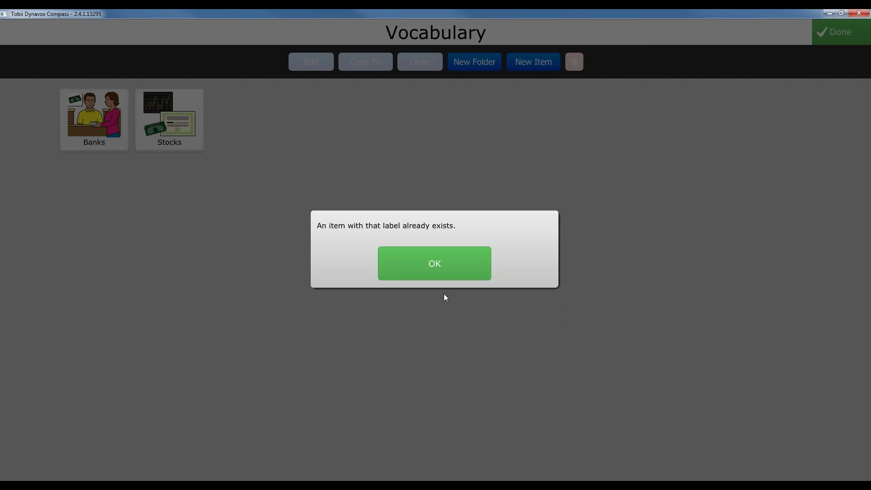
left_click(446, 266)
Create a subfolder labelled Bank with the bank building symbol inside Finance, and finish managing.
left_click(467, 62)
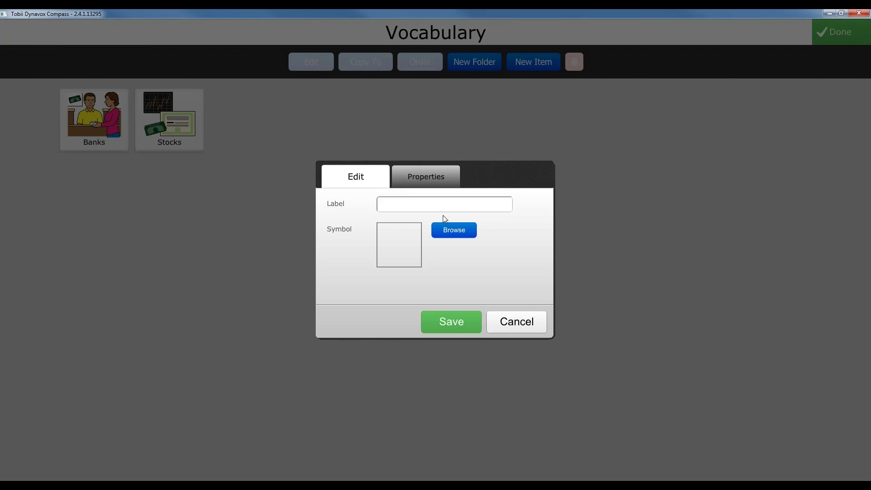
type("Bank")
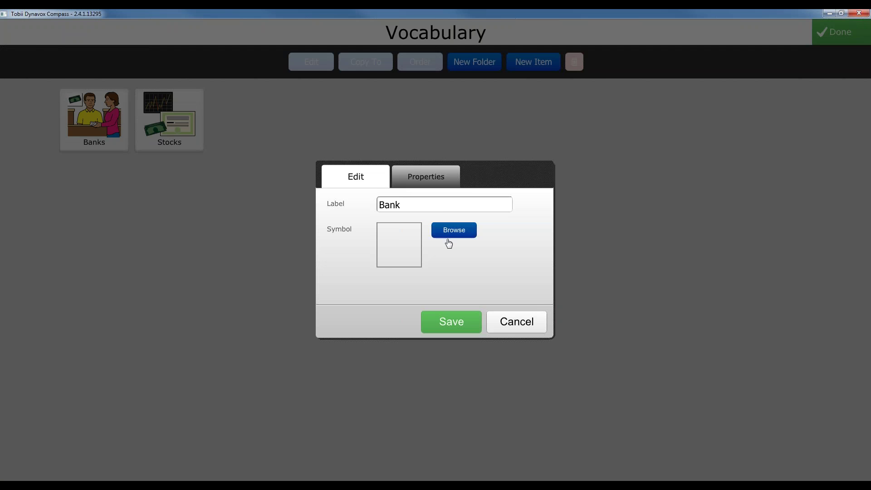
left_click(454, 230)
left_click(176, 152)
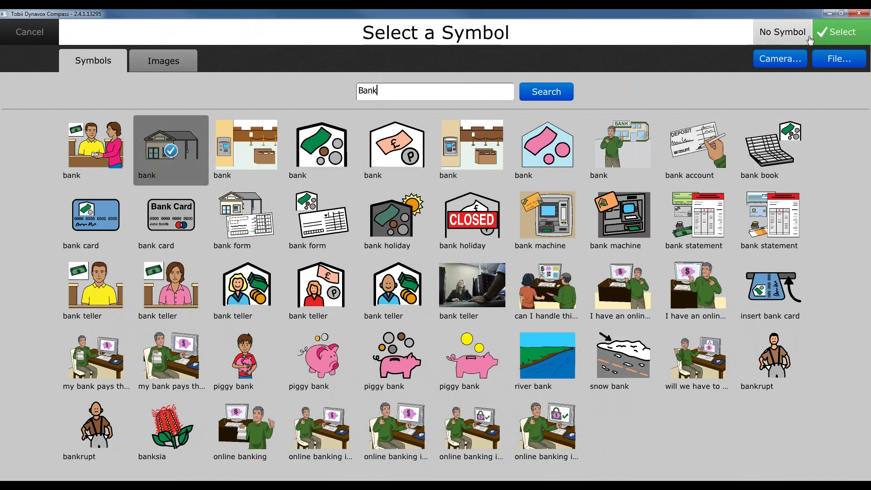
left_click(820, 34)
left_click(451, 320)
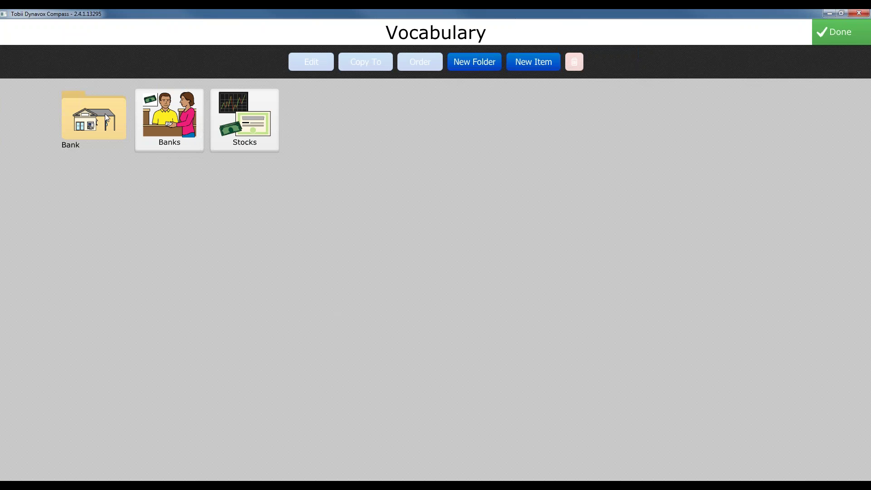
left_click(841, 41)
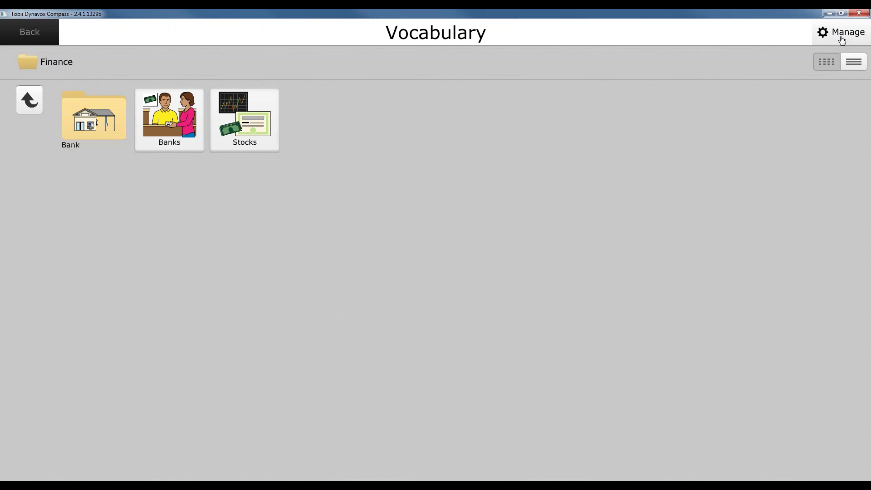
Leave the settings and open the Finance folder in the main Word Lists page.
left_click(36, 36)
left_click(37, 36)
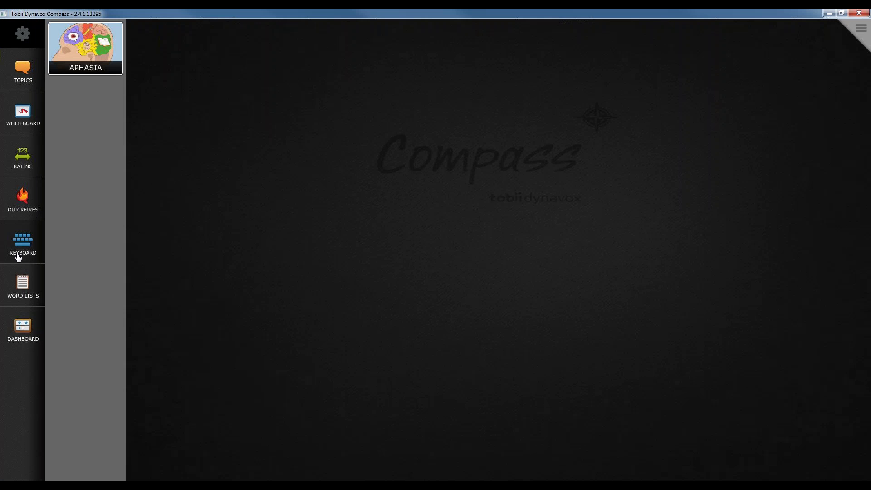
left_click(23, 283)
left_click_drag(562, 423, 564, 214)
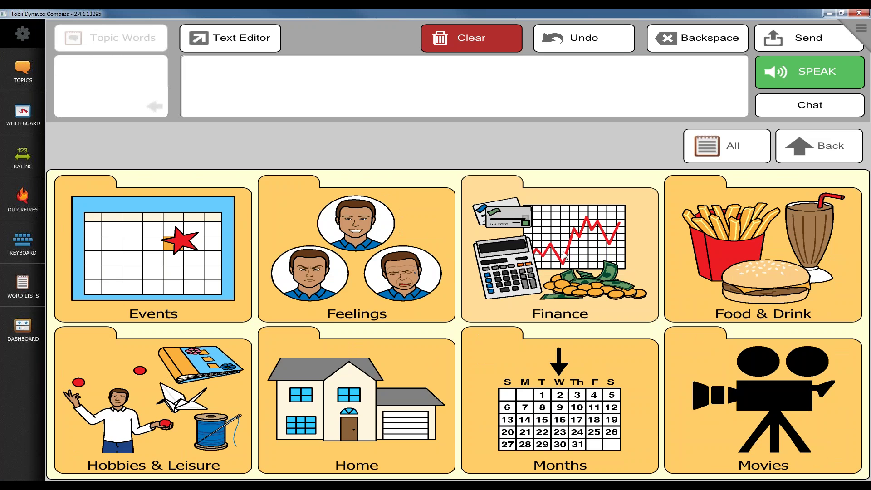
left_click(565, 266)
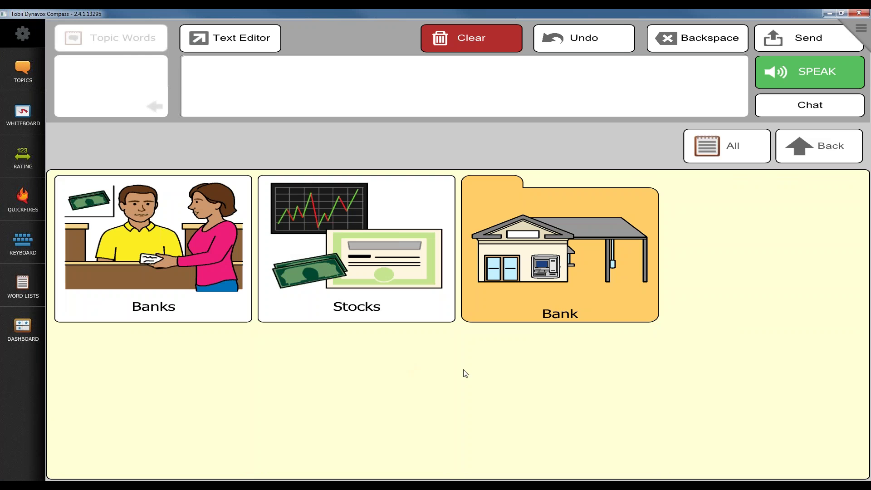
Test the Banks and Stocks items in the message window, clearing it after each, and open the Bank subfolder.
left_click(172, 241)
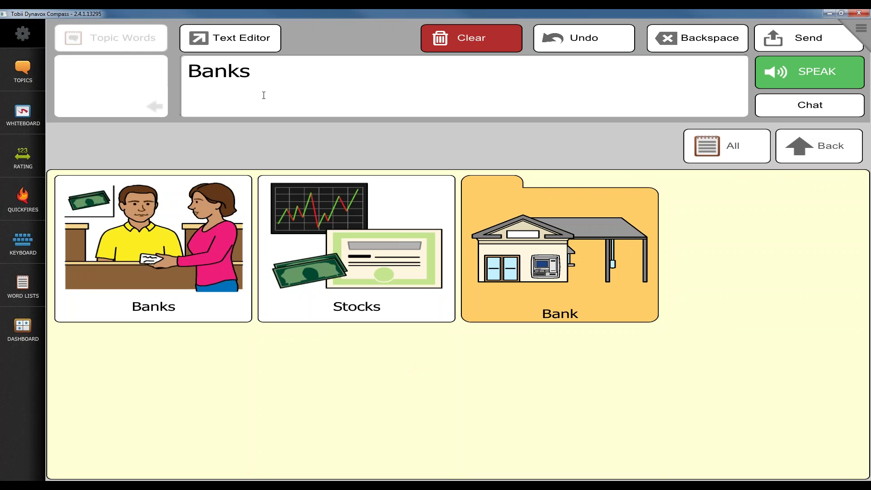
left_click(476, 38)
left_click(399, 227)
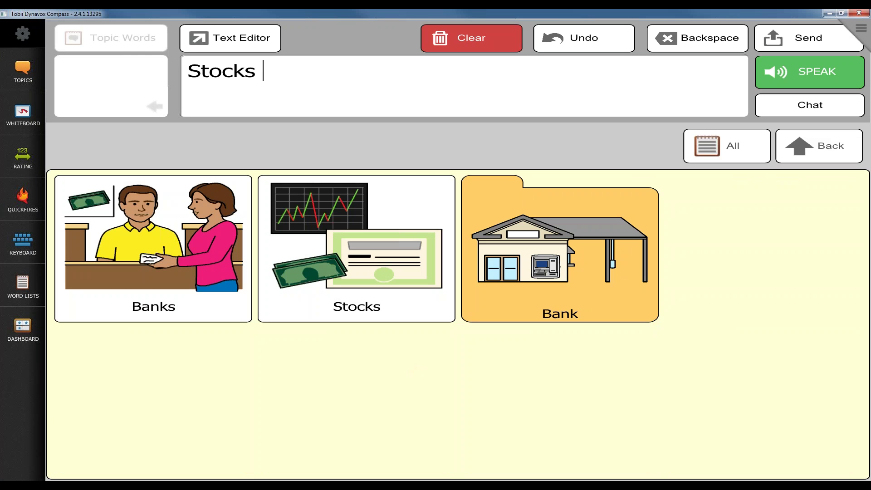
left_click(478, 36)
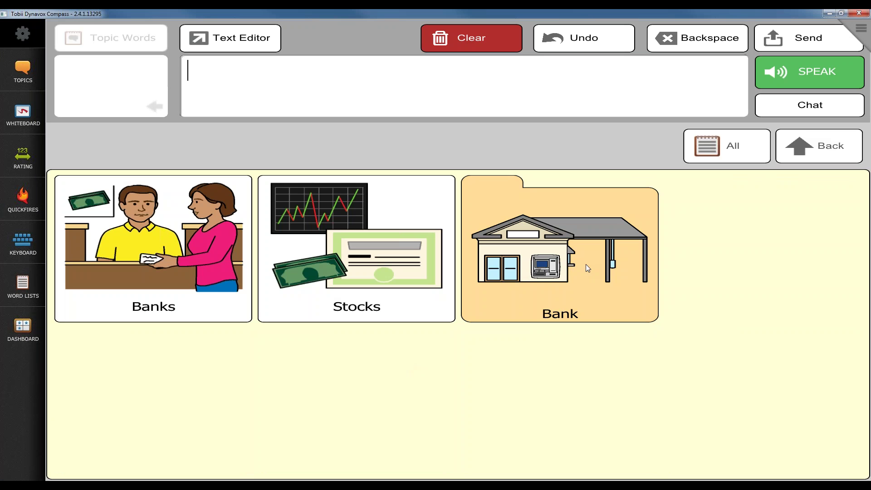
left_click(584, 248)
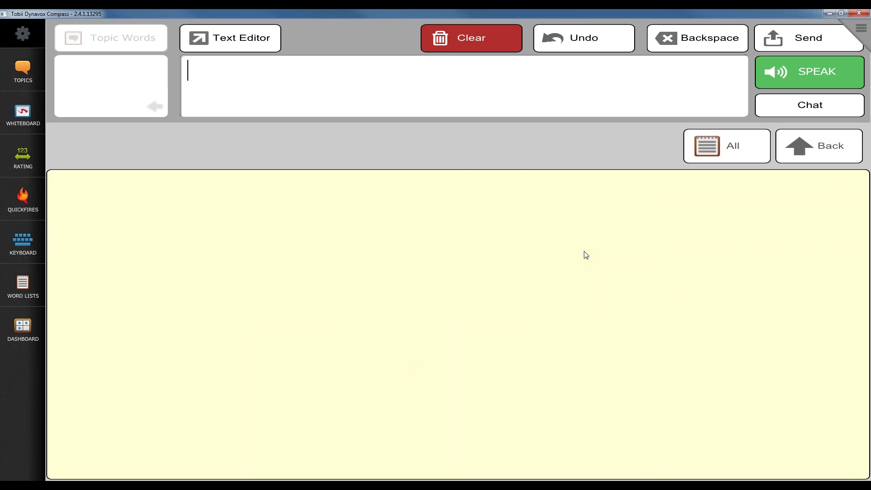